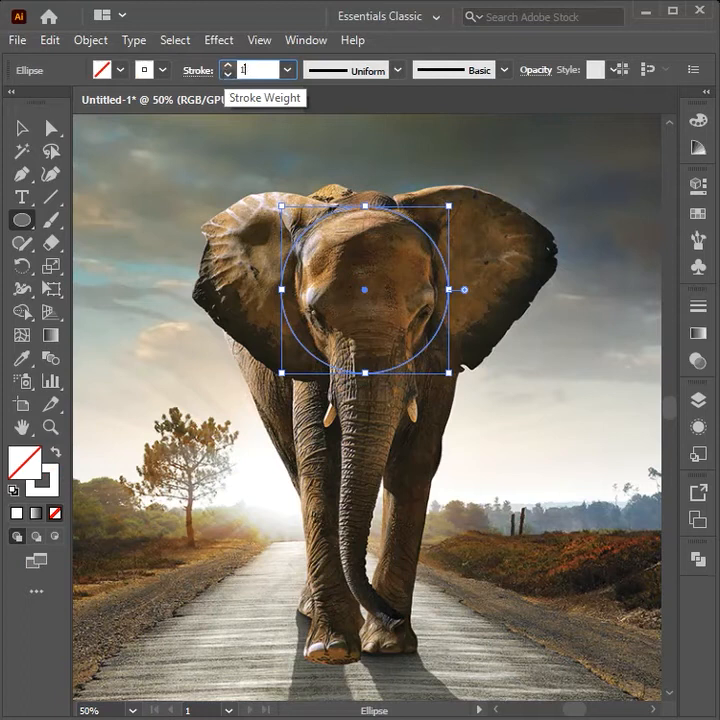
Step: Set the circle's stroke weight to 15 pt and draw a curved path from mid-trunk up to the circle's lower-left edge
key(Return)
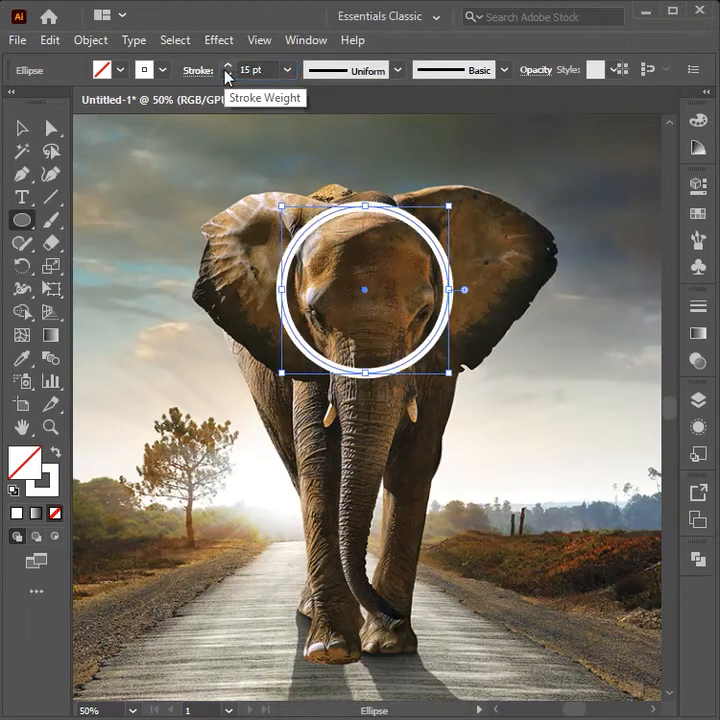
click(21, 127)
click(22, 177)
click(358, 545)
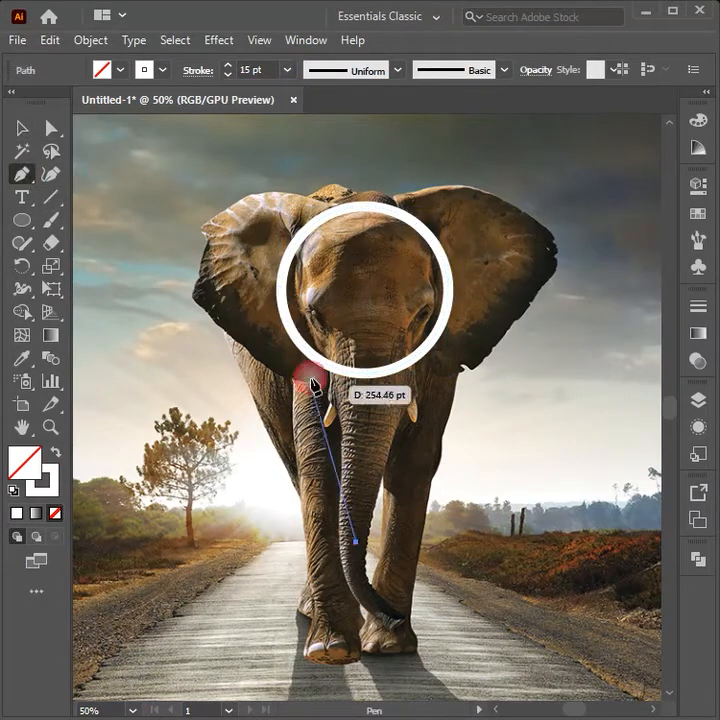
mouse_move(302, 347)
mouse_down()
mouse_move(243, 312)
mouse_move(240, 320)
mouse_move(244, 310)
mouse_up()
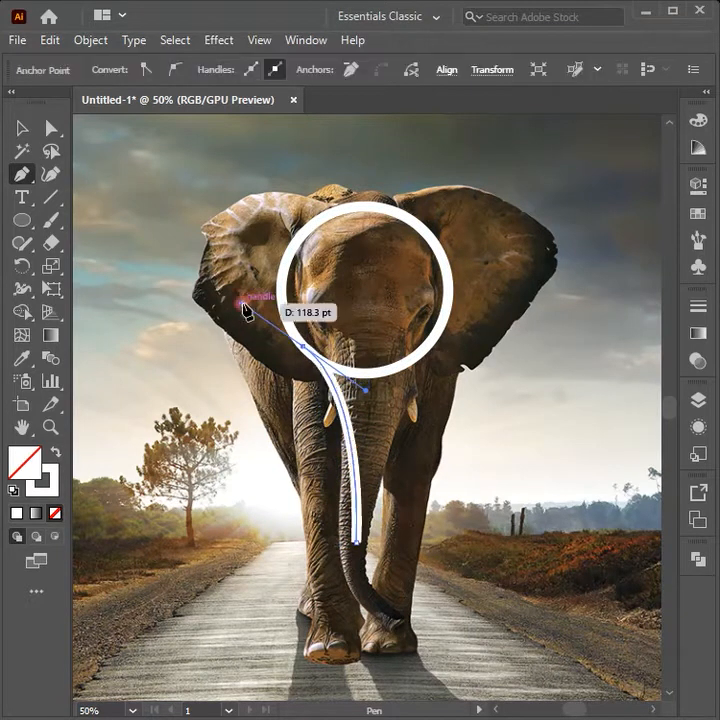
Step: Create a vertically reflected copy of the trunk curve and place it on the other side of the trunk
click(22, 127)
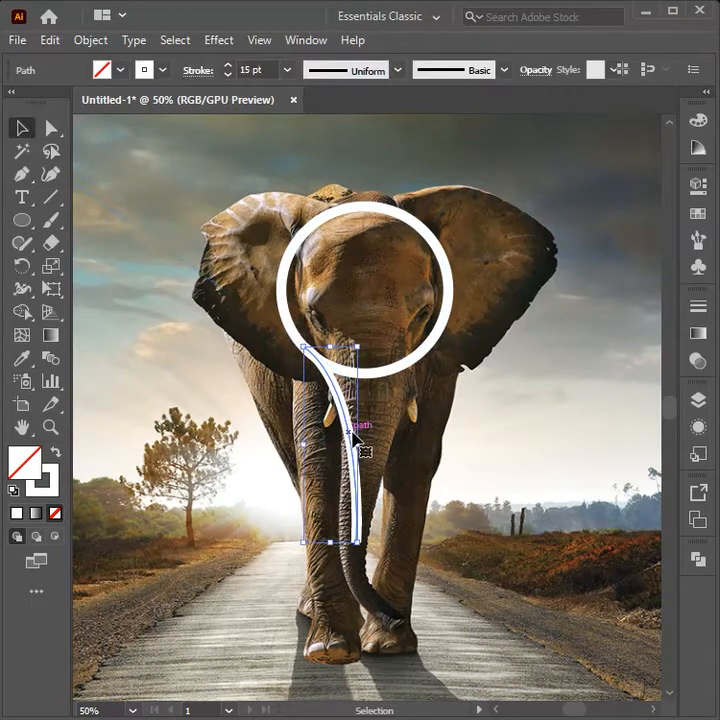
right_click(355, 434)
mouse_move(430, 320)
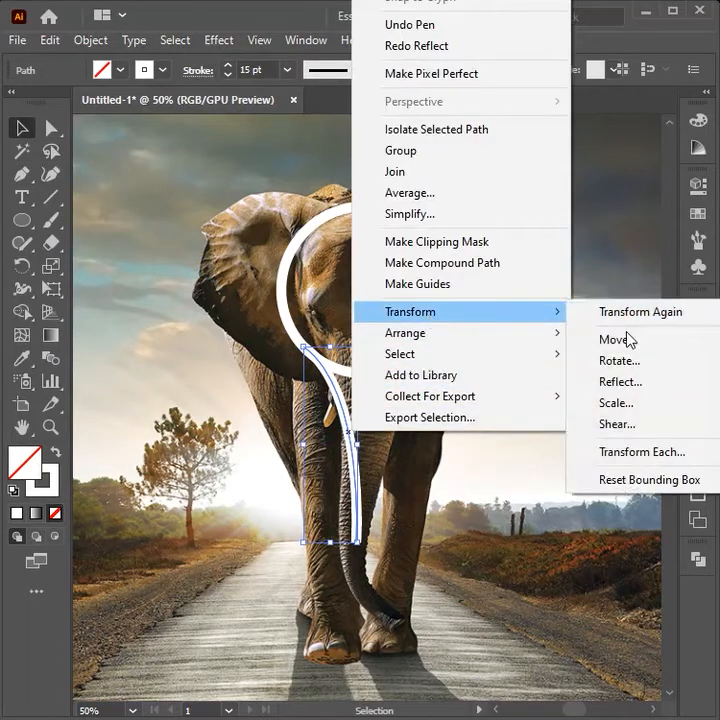
click(629, 382)
click(445, 567)
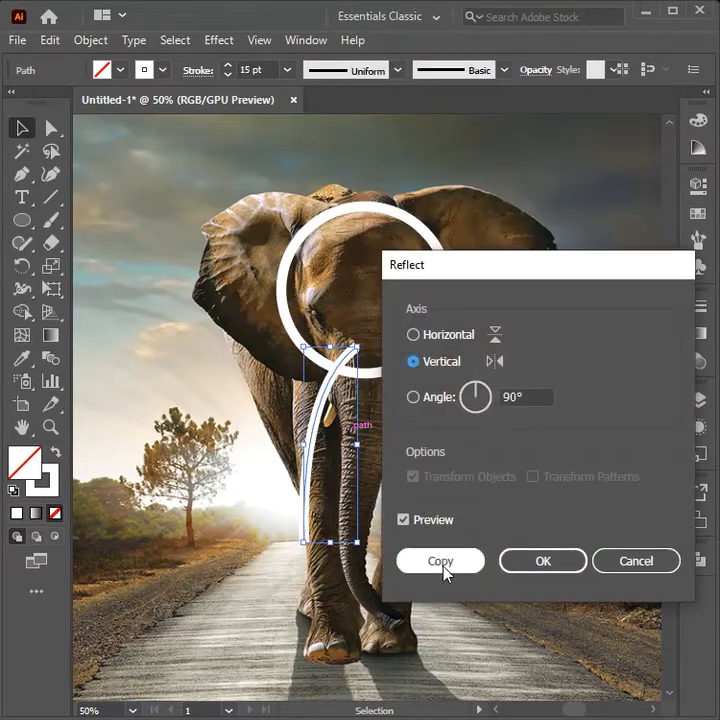
drag(317, 421, 382, 420)
Step: Reposition the mirrored trunk curve so it meets the circle's lower-right edge and its lower end is level with the original curve
key(ctrl+plus)
key(ctrl+plus)
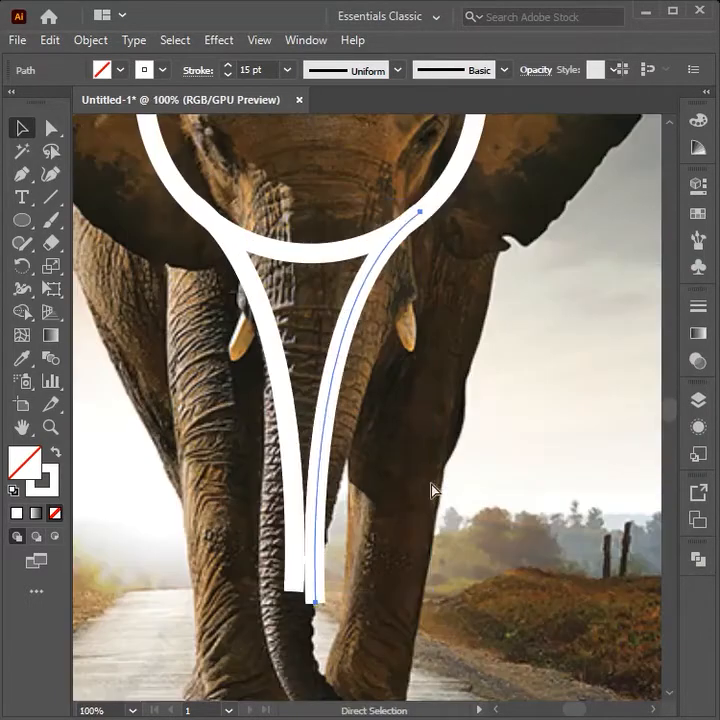
drag(346, 298, 416, 431)
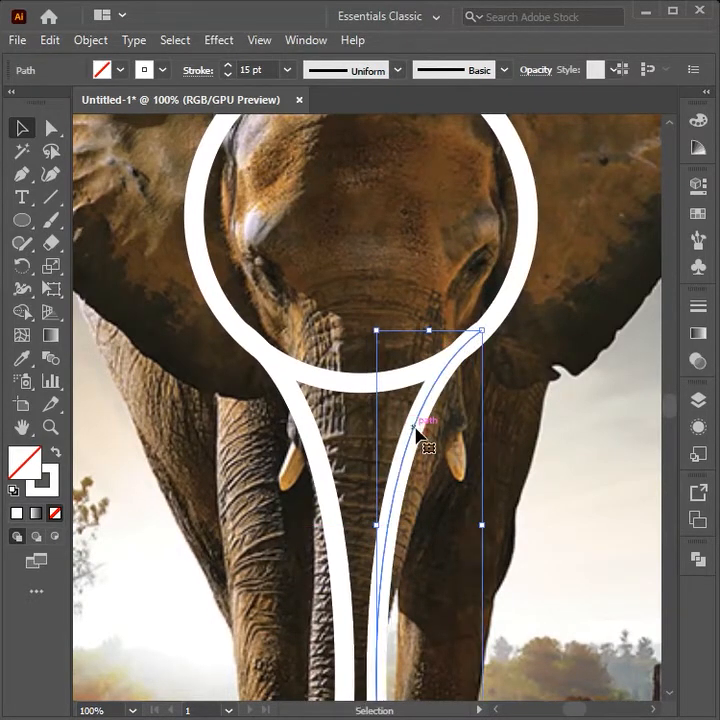
click(572, 448)
drag(567, 477, 569, 371)
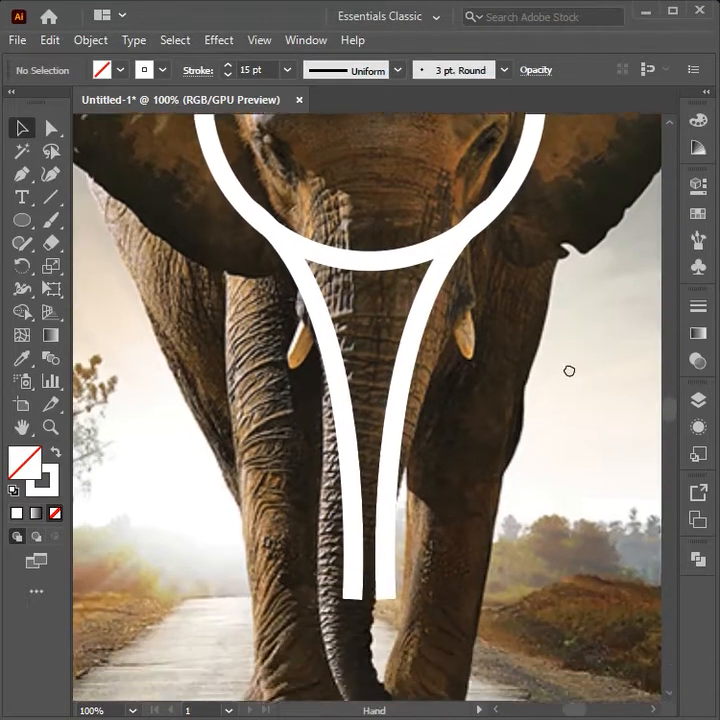
Step: Move the bottom anchor point of the right trunk curve 10 pt outward to the right
click(380, 560)
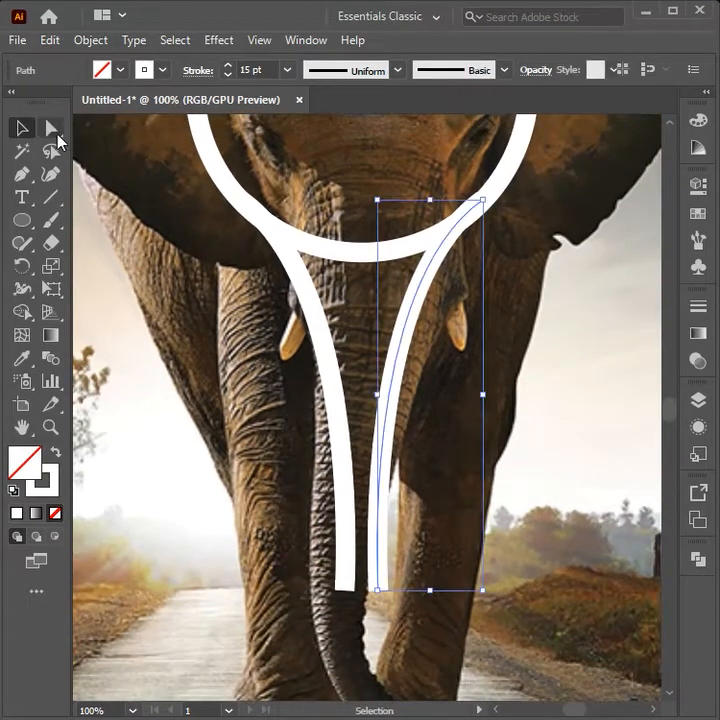
click(52, 128)
click(378, 592)
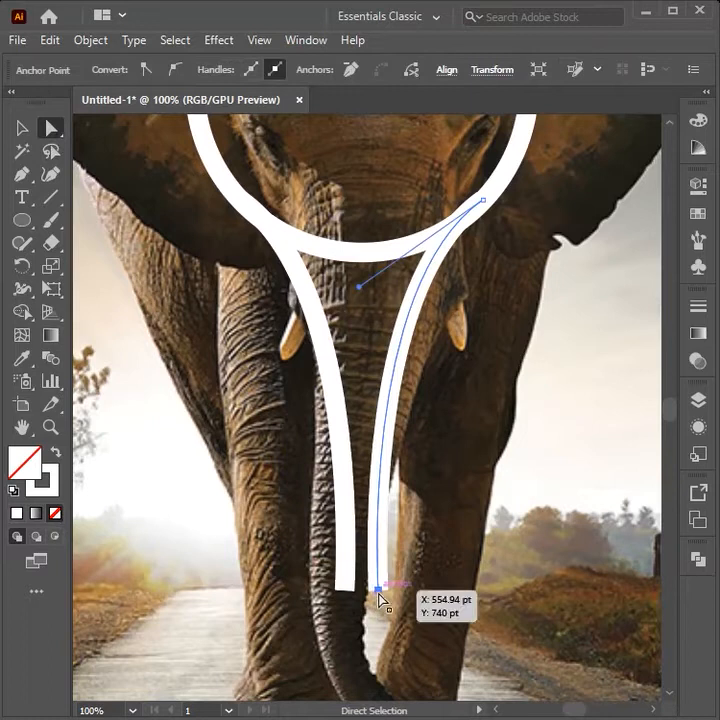
key(Right)
key(Right)
key(Right)
key(Right)
key(Right)
key(Right)
key(Right)
key(Right)
key(Right)
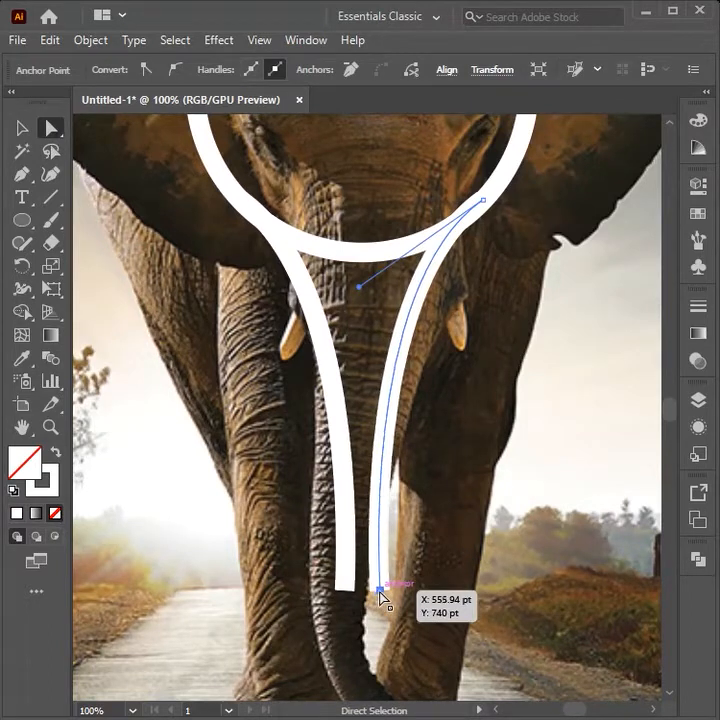
key(Right)
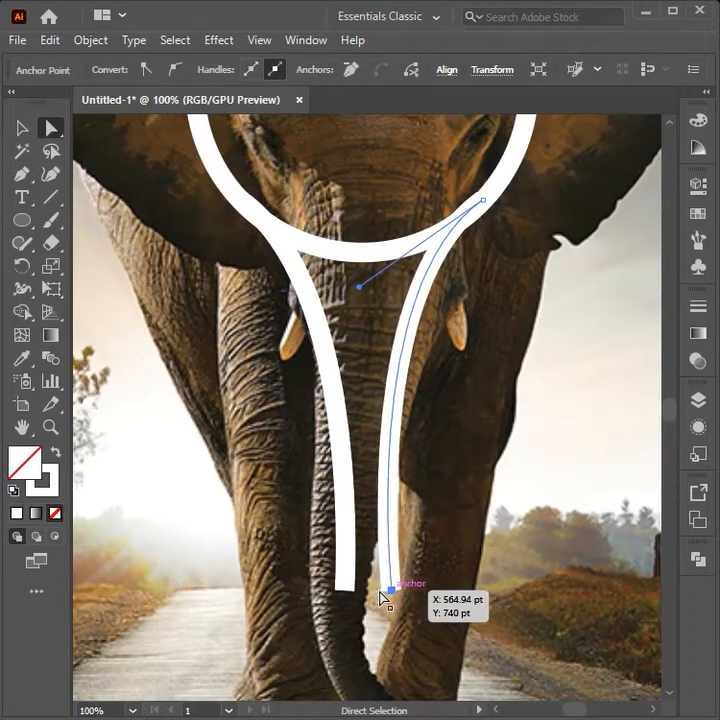
Step: Move the bottom anchor point of the left trunk curve 10 pt outward to the left
click(345, 590)
click(350, 595)
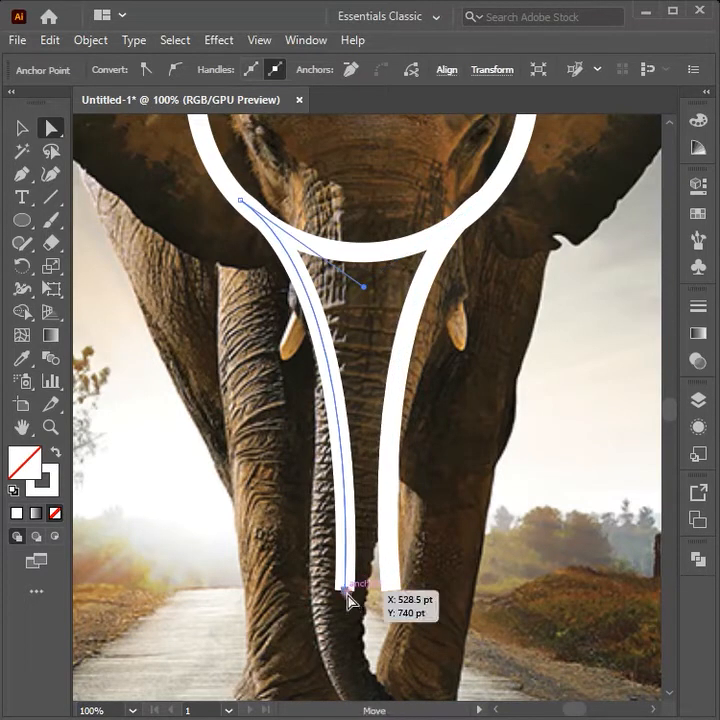
key(Left)
key(Left)
key(Left)
key(Left)
key(Left)
key(Left)
key(Left)
key(Left)
key(Left)
key(Left)
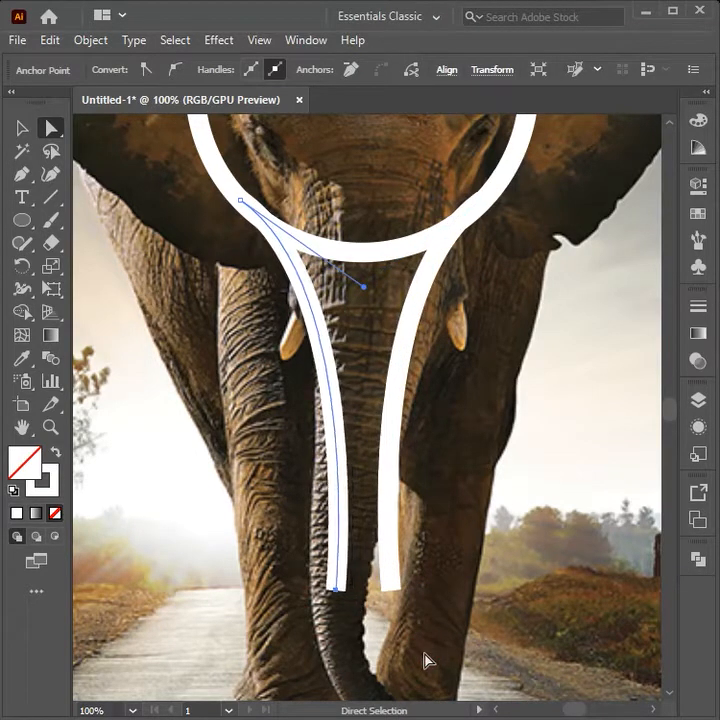
click(108, 247)
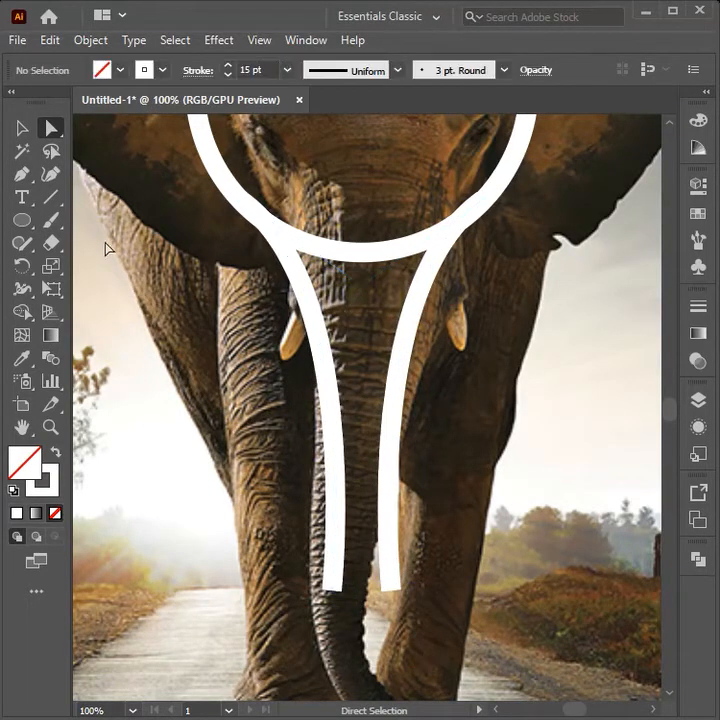
Step: Select the circle and both trunk curves together and expand their fill and stroke into shapes
drag(495, 357, 508, 474)
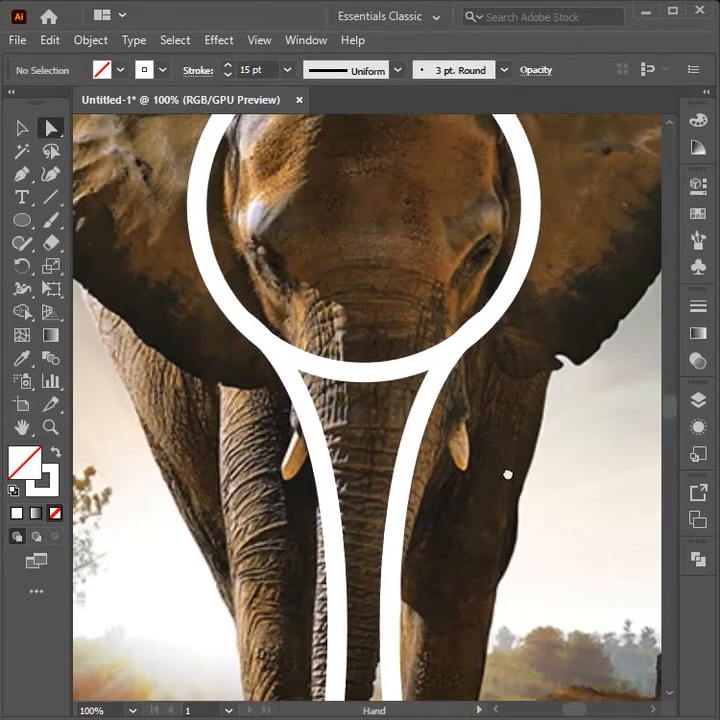
key(ctrl+minus)
key(ctrl+minus)
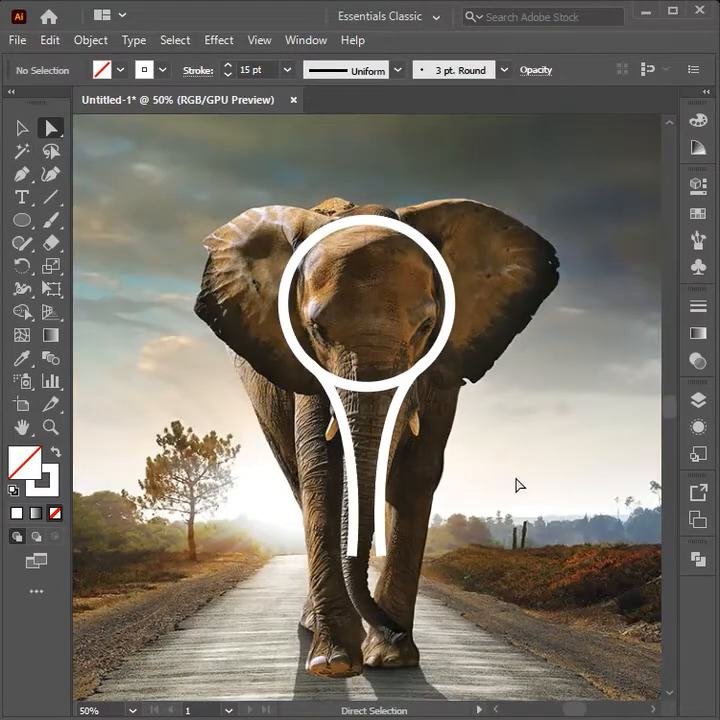
key(v)
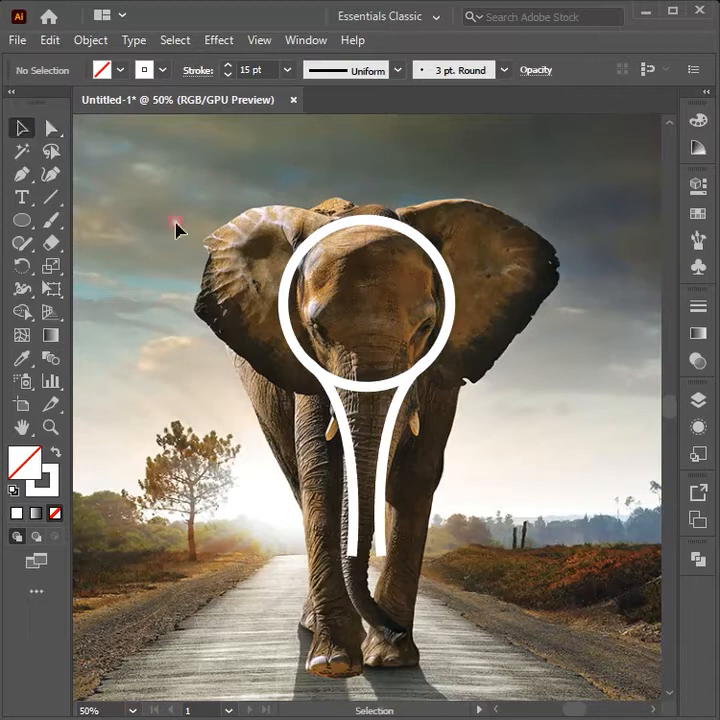
click(374, 302)
click(100, 41)
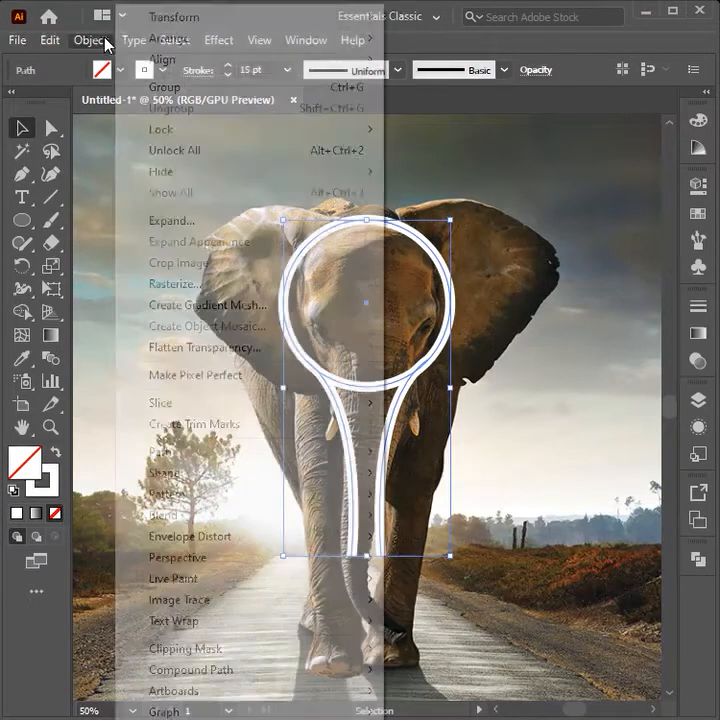
click(222, 222)
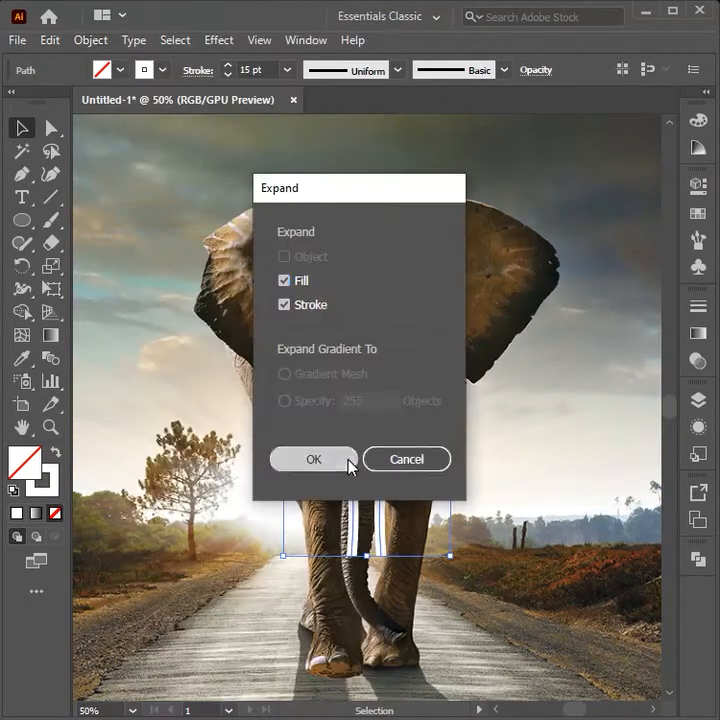
click(348, 464)
Step: Remove the circle's arc between the two trunk curves with the Shape Builder tool, leaving an open head-and-trunk outline
click(27, 312)
mouse_move(365, 381)
mouse_down()
mouse_move(366, 431)
mouse_move(366, 418)
mouse_up()
key(ctrl+plus)
key(ctrl+plus)
key(ctrl+plus)
key(ctrl+plus)
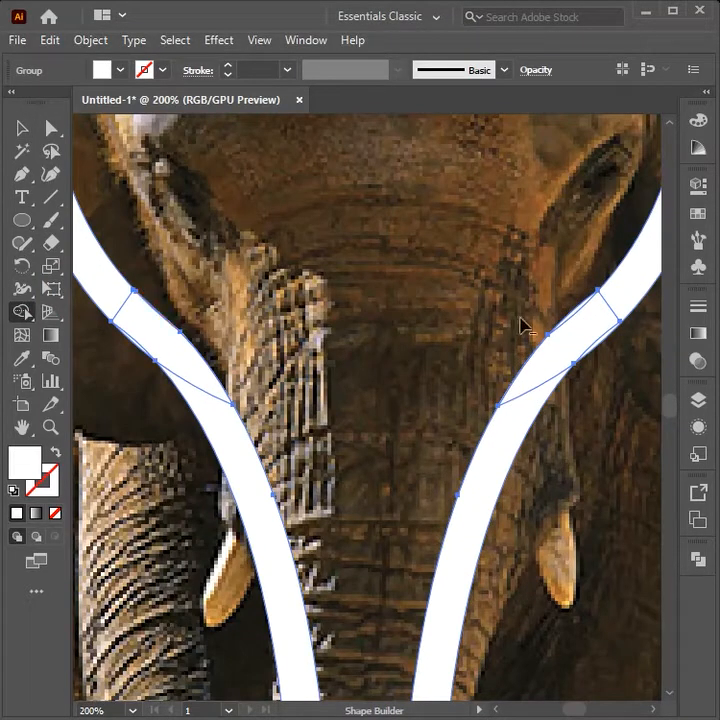
alt+click(577, 307)
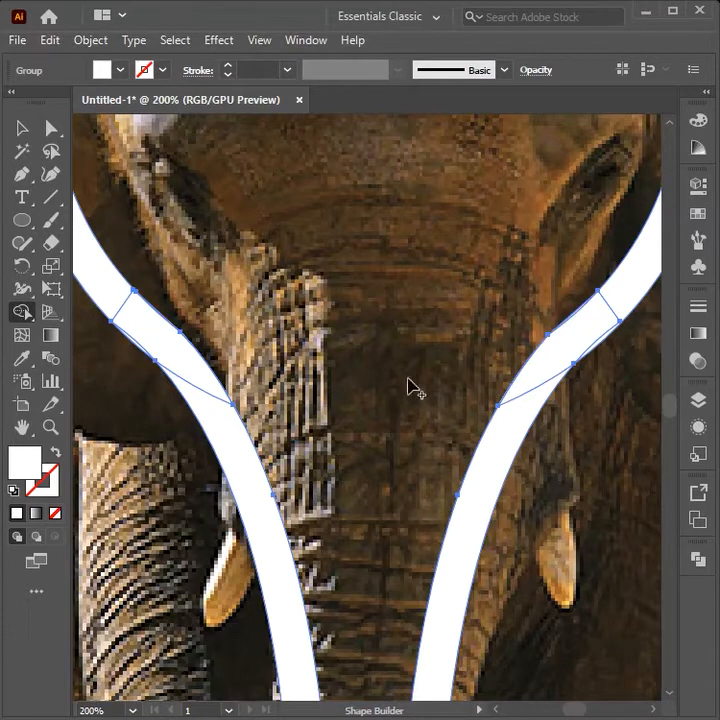
click(20, 128)
key(ctrl+minus)
key(ctrl+minus)
key(ctrl+minus)
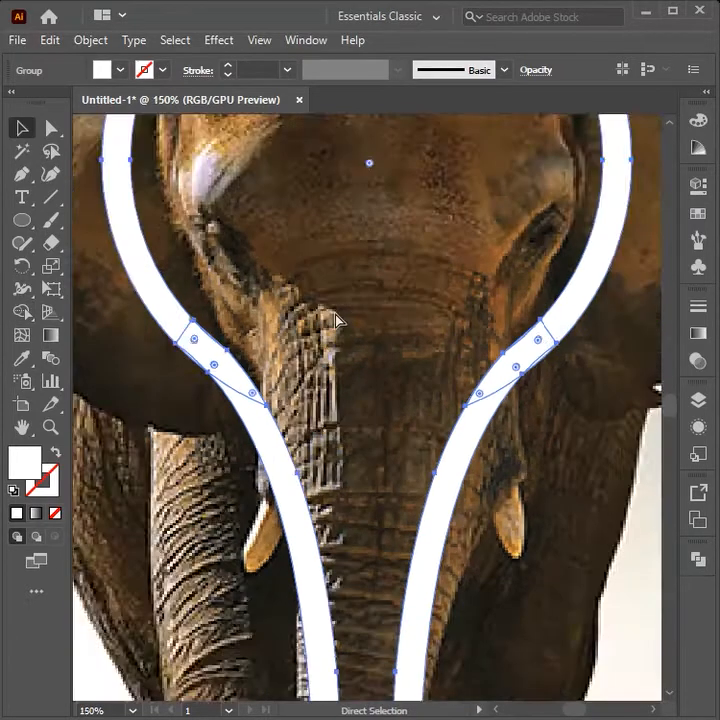
click(186, 222)
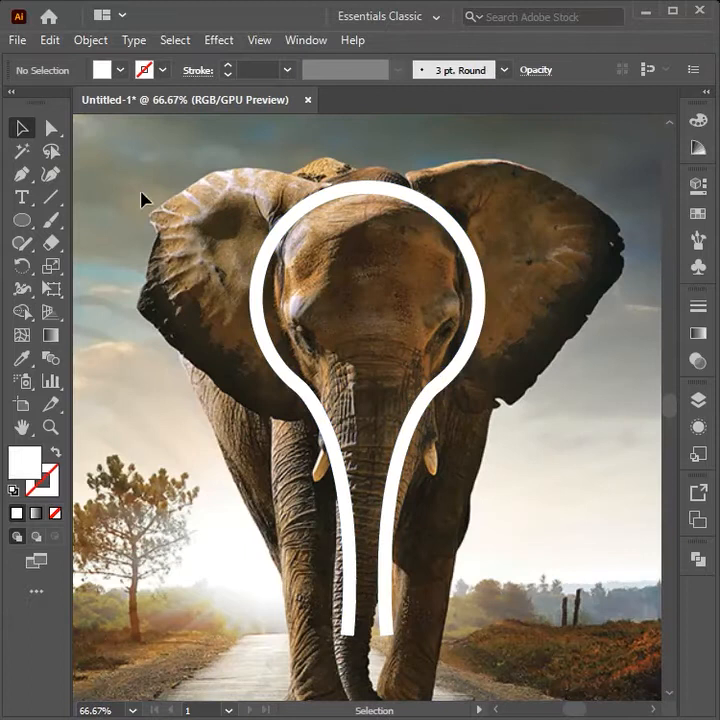
Step: Start a Pen path at the left ear's lower edge with no fill and a white 15 pt stroke
click(20, 174)
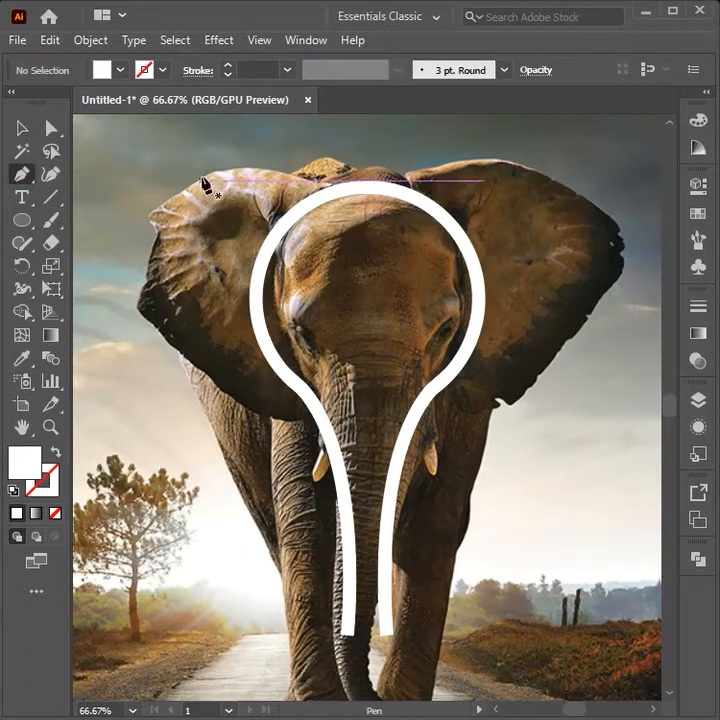
click(221, 371)
key(shift+x)
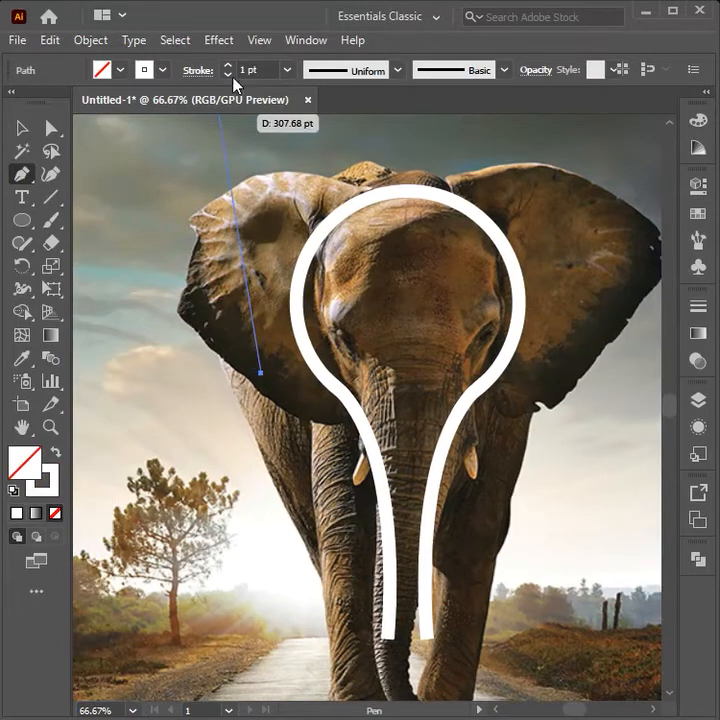
drag(262, 72, 222, 80)
text(15)
key(Return)
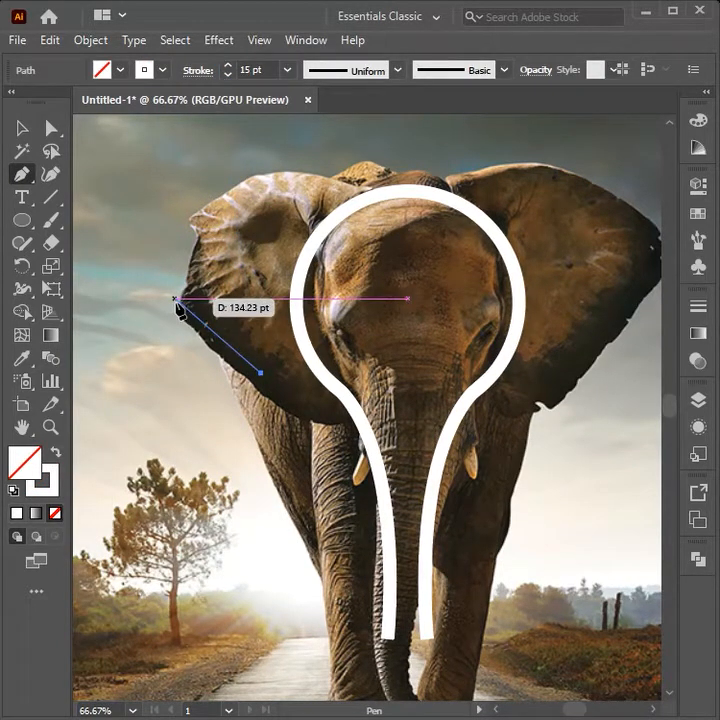
Step: Draw the ear path through a corner at the ear's outer tip and over its top, sweeping down across the face to the left leg
drag(178, 298, 112, 288)
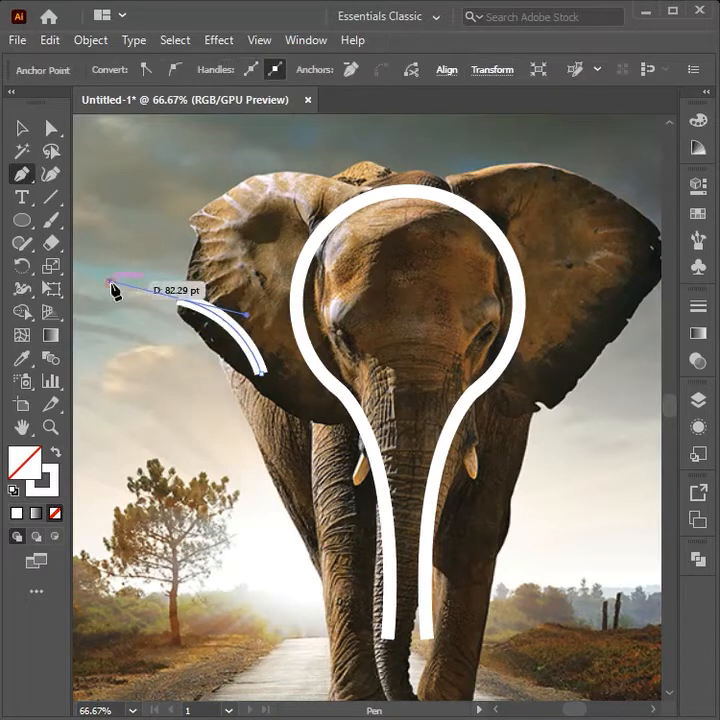
click(178, 298)
key(Escape)
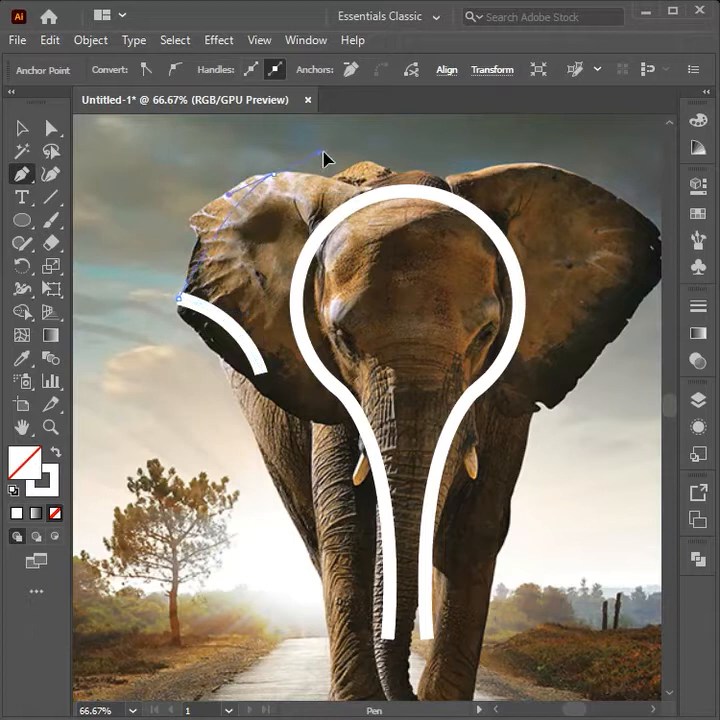
drag(273, 175, 366, 160)
drag(278, 180, 159, 585)
key(ctrl+minus)
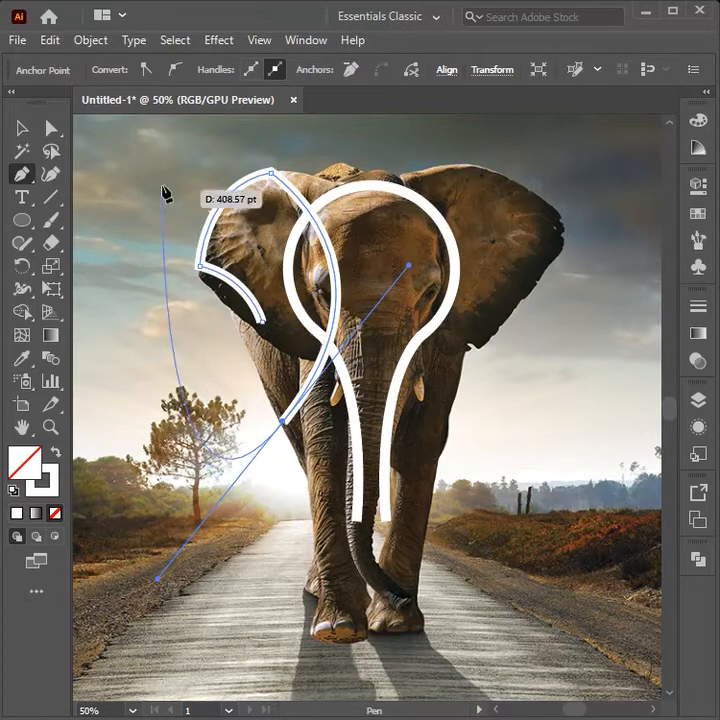
click(22, 128)
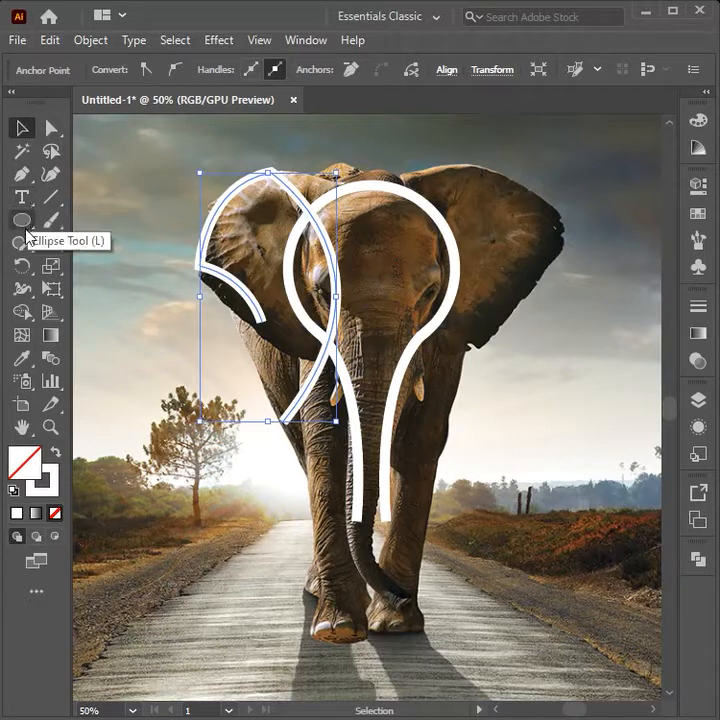
Step: Taper the lower end of the ear path to a point with the Width tool
click(32, 294)
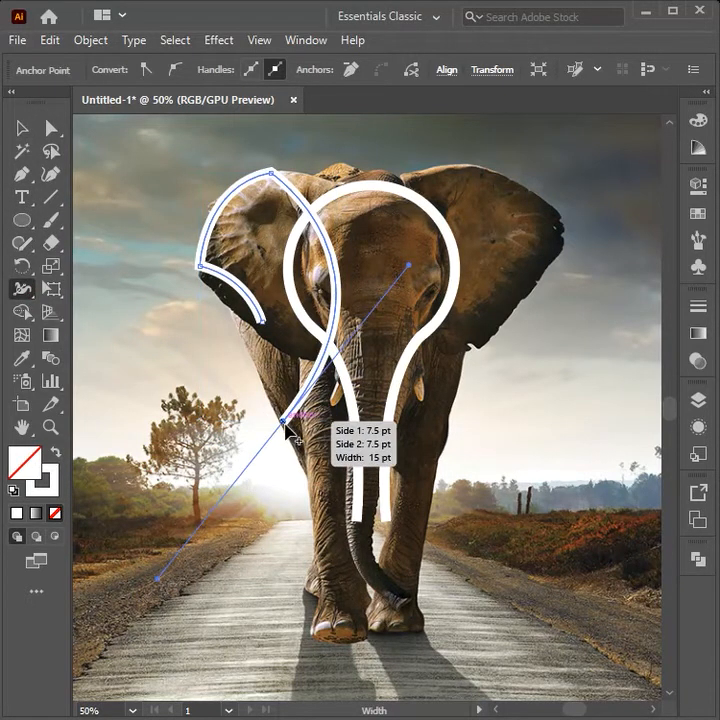
key(ctrl+1)
drag(398, 432, 344, 468)
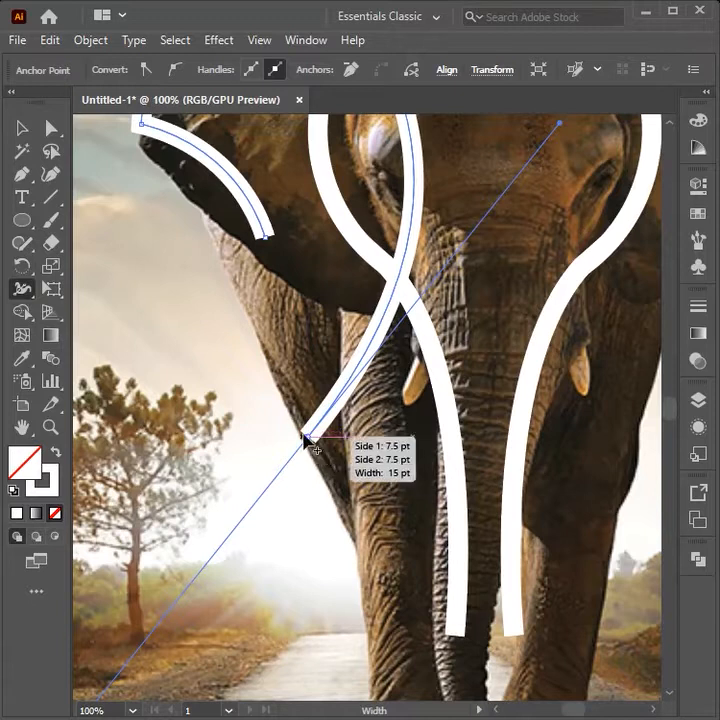
mouse_move(310, 444)
mouse_down()
mouse_move(328, 455)
mouse_move(309, 436)
mouse_up()
mouse_move(405, 397)
mouse_down()
mouse_move(397, 472)
mouse_move(362, 546)
mouse_move(371, 541)
mouse_up()
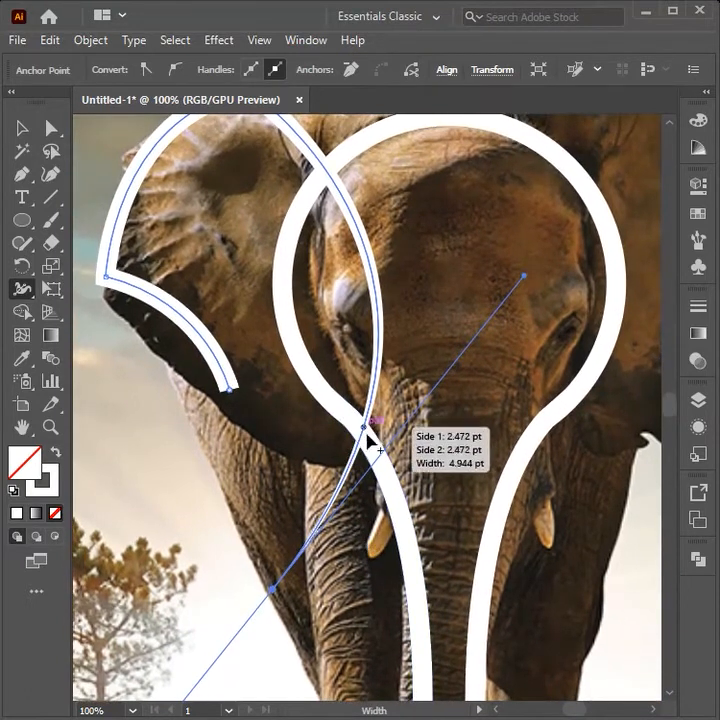
Step: Adjust the ear path's width point near the head outline and taper the path's start at the ear's lower edge to a point
mouse_move(360, 446)
mouse_down()
mouse_move(374, 453)
mouse_move(367, 449)
mouse_move(368, 466)
mouse_up()
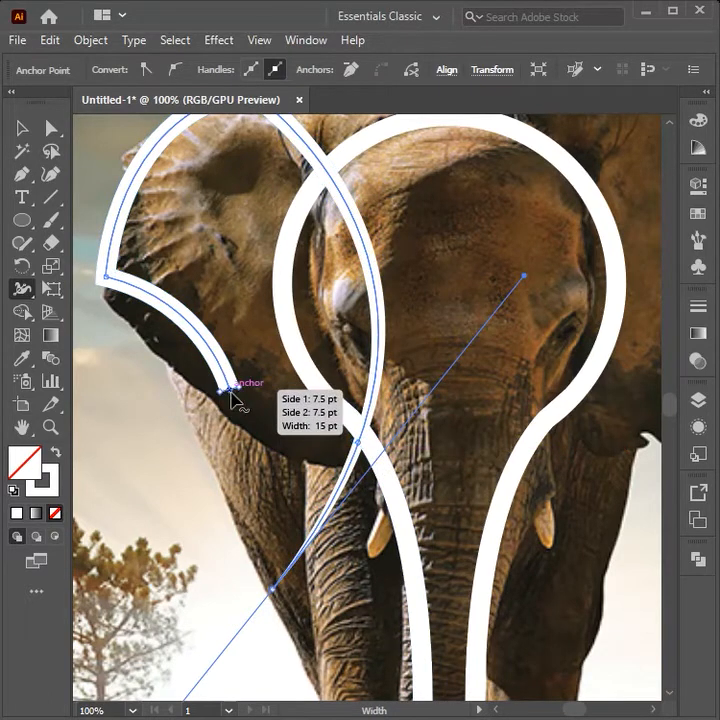
mouse_move(231, 398)
mouse_down()
mouse_move(233, 415)
mouse_move(243, 412)
mouse_up()
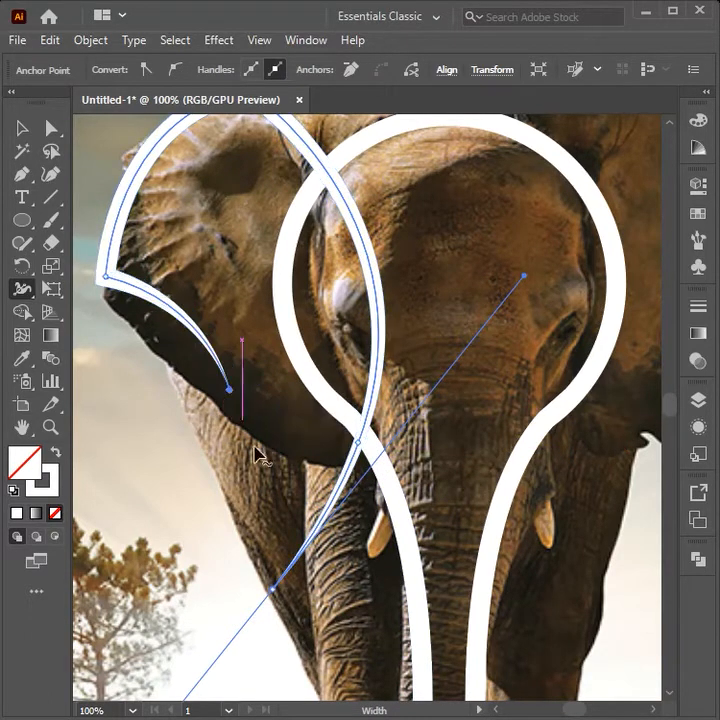
click(26, 129)
Step: Create a copy of the left ear path reflected across the vertical axis and place it over the elephant's right ear
drag(289, 470, 248, 470)
key(ctrl+minus)
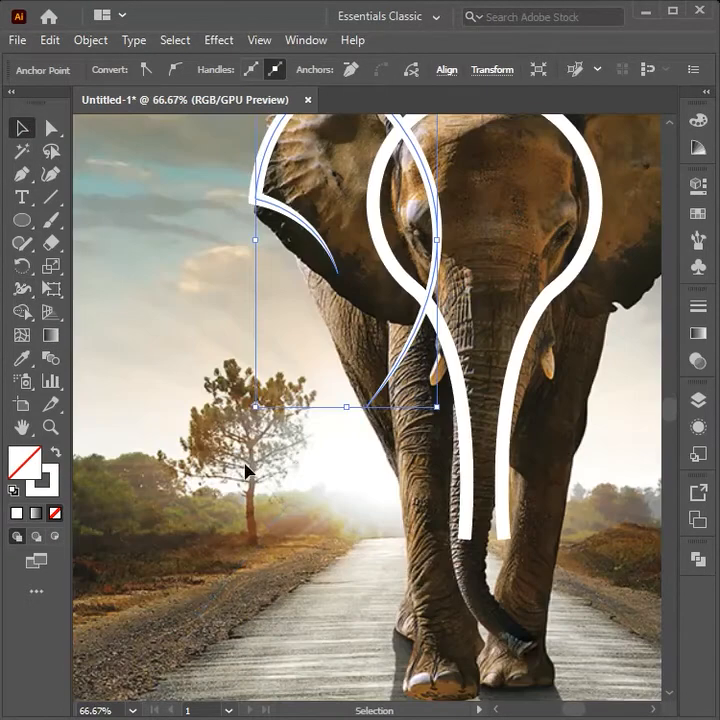
drag(477, 461, 297, 601)
click(190, 190)
click(205, 258)
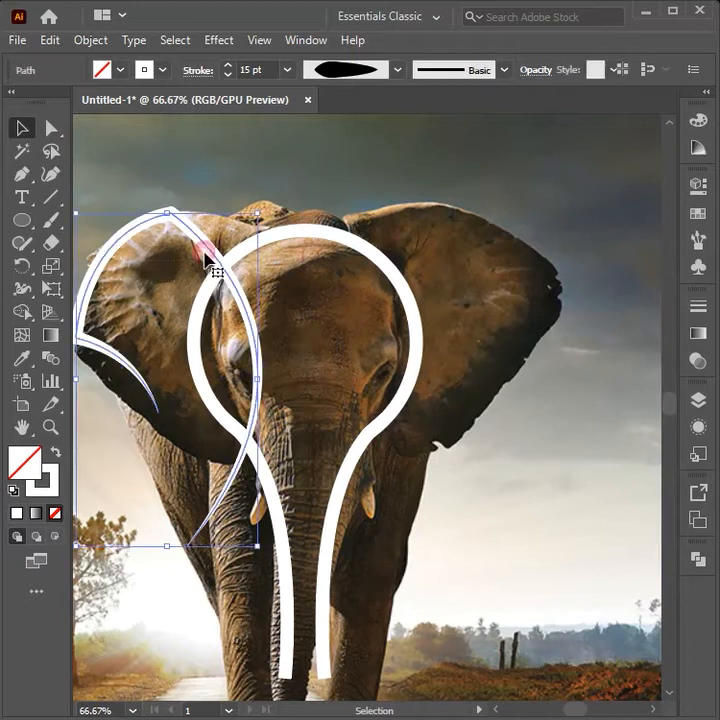
right_click(194, 234)
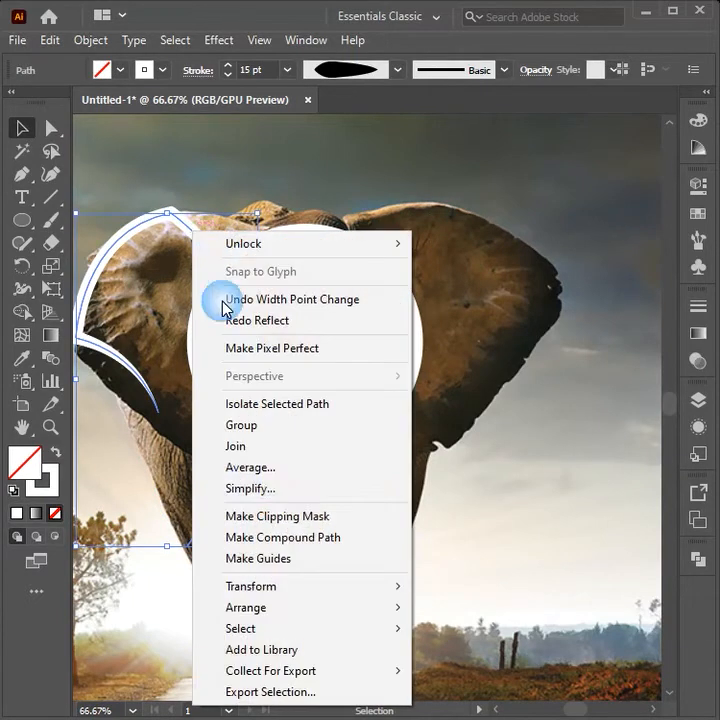
mouse_move(323, 590)
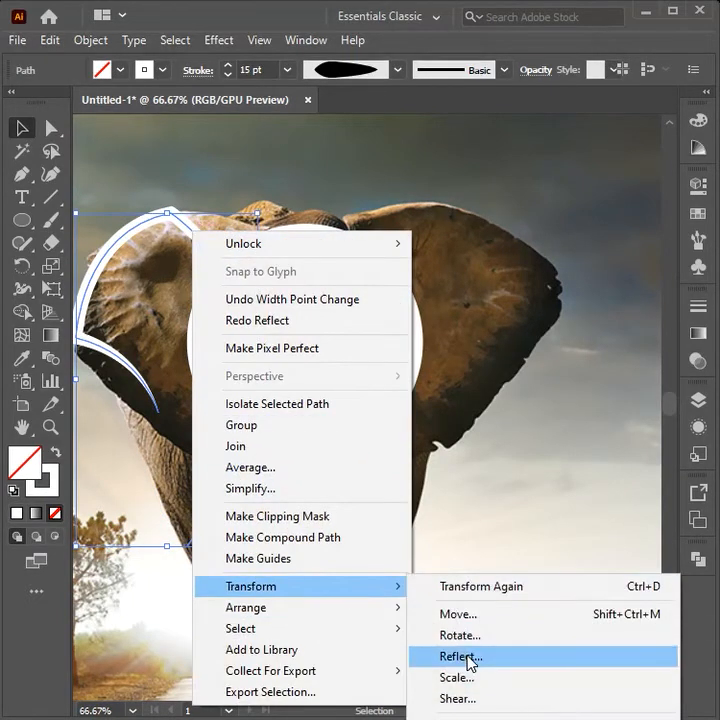
click(462, 657)
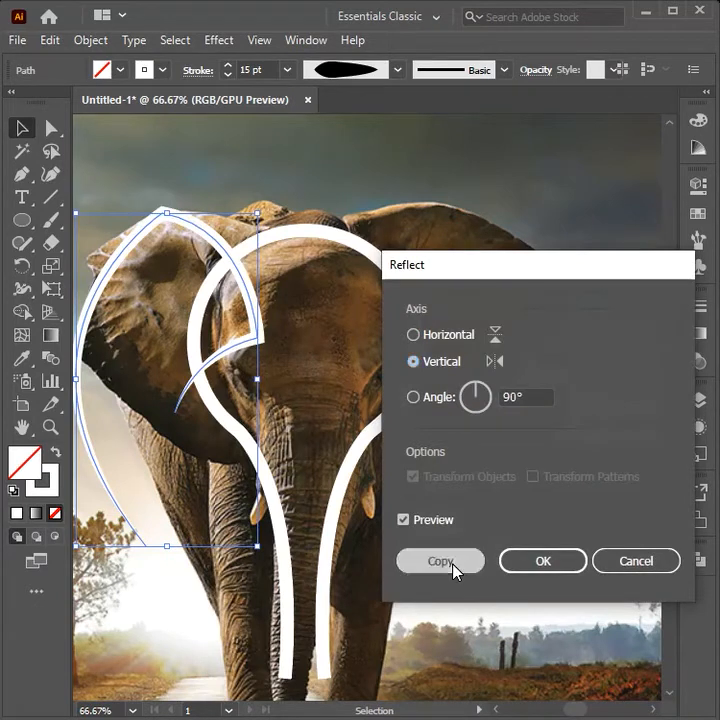
click(455, 569)
drag(123, 253, 405, 258)
click(477, 479)
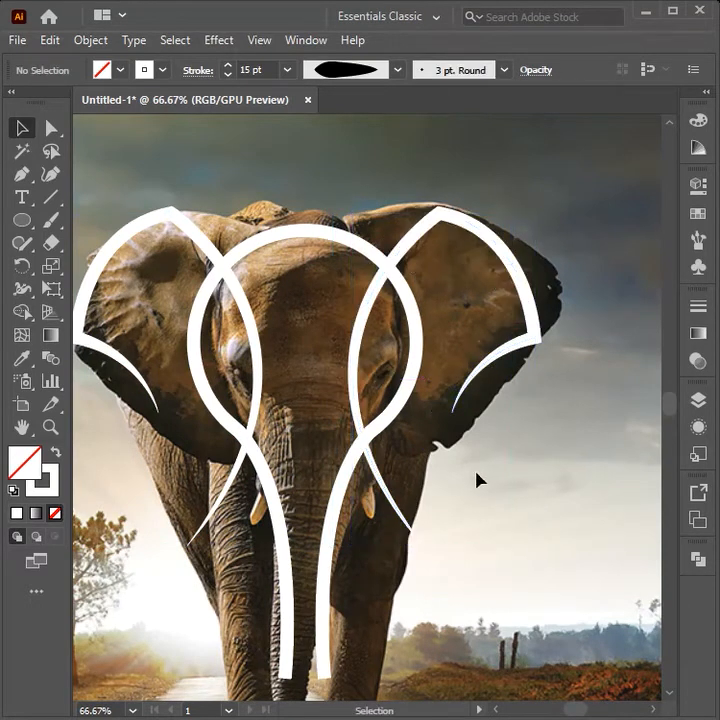
Step: Select both ear paths, copy them and paste the duplicates in place in front of the originals
drag(477, 479, 497, 444)
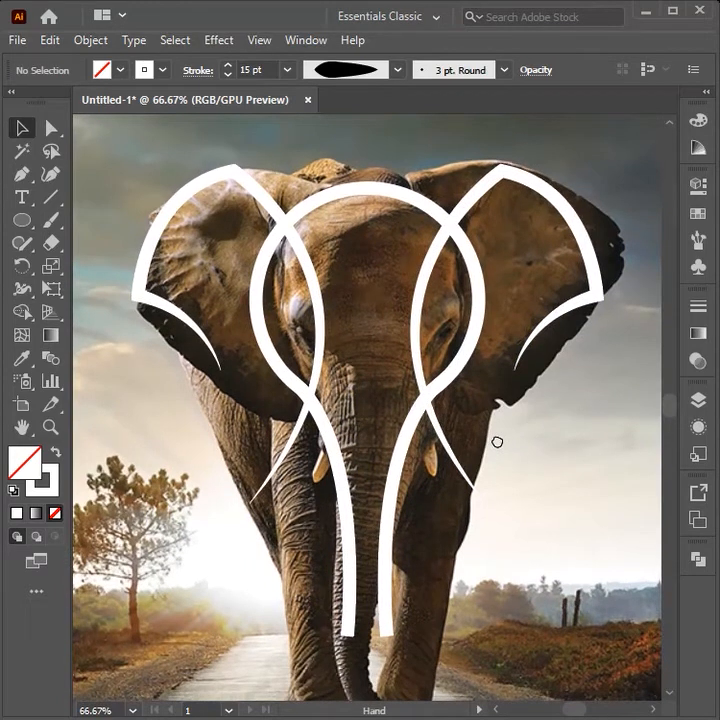
key(ctrl+minus)
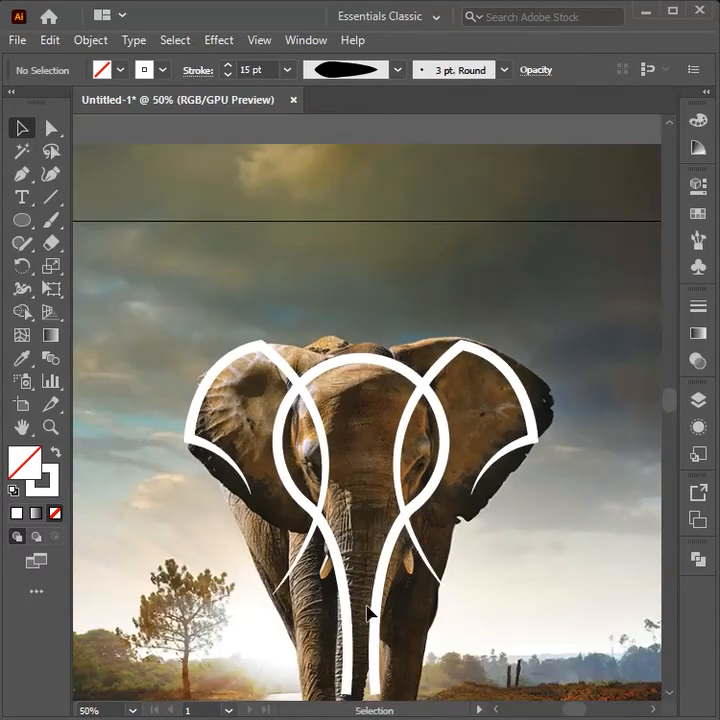
drag(425, 533, 427, 496)
click(404, 426)
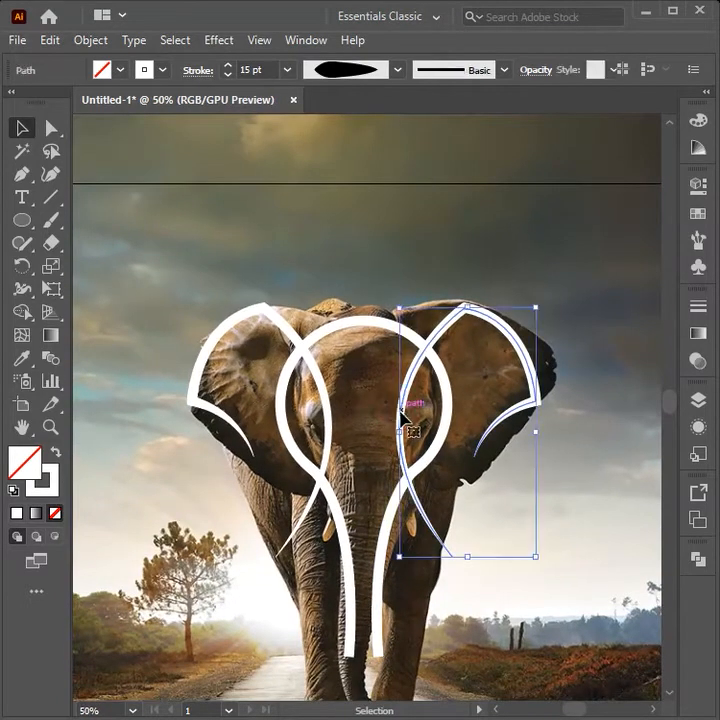
shift+click(329, 412)
key(a)
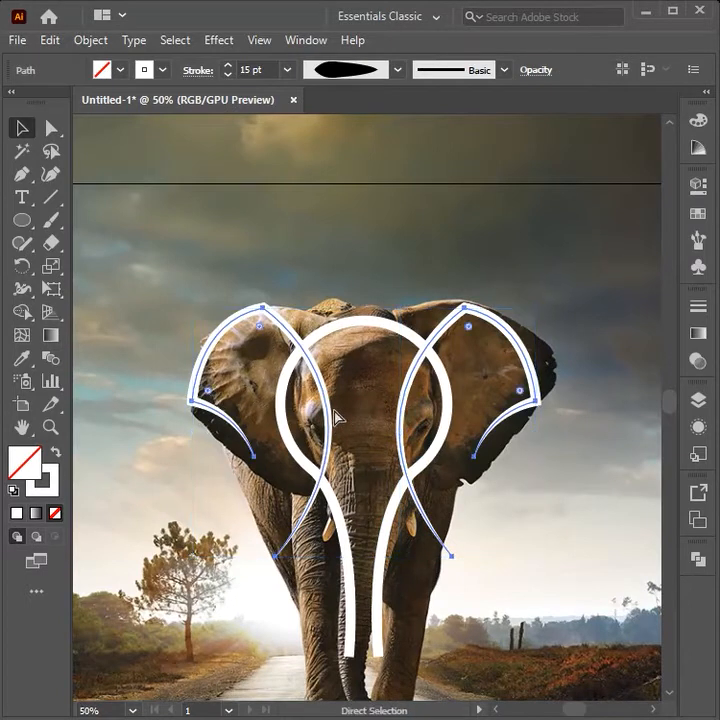
key(v)
key(a)
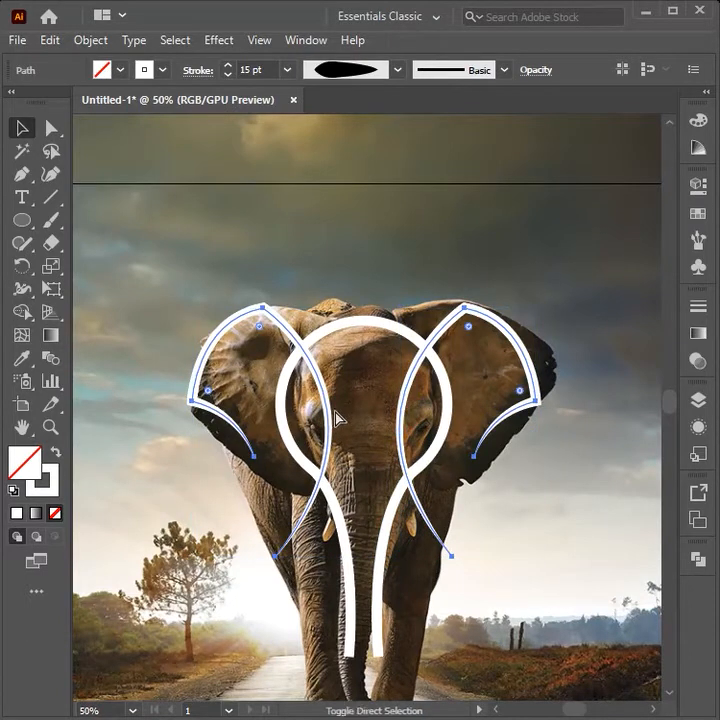
key(v)
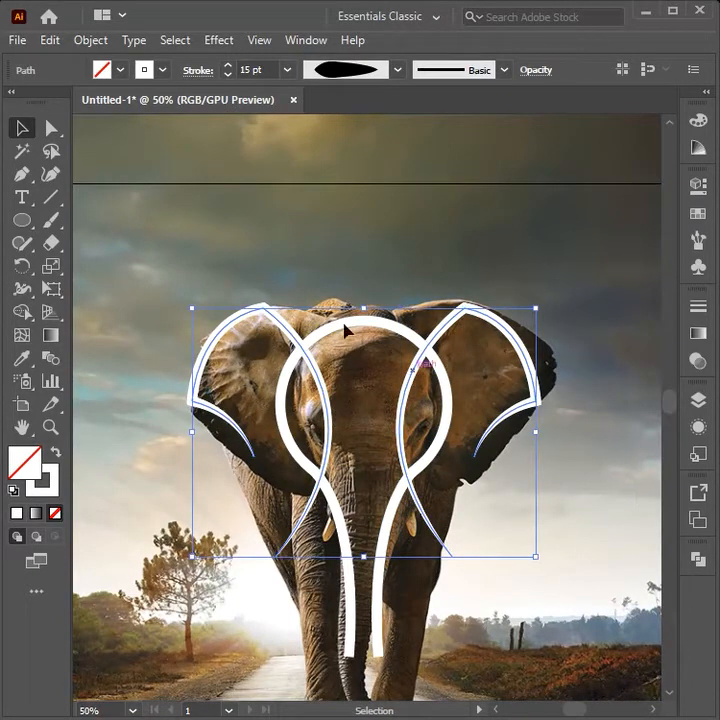
Step: Set the stroke weight of the two duplicated ear paths to 30 pt
click(251, 69)
text(20)
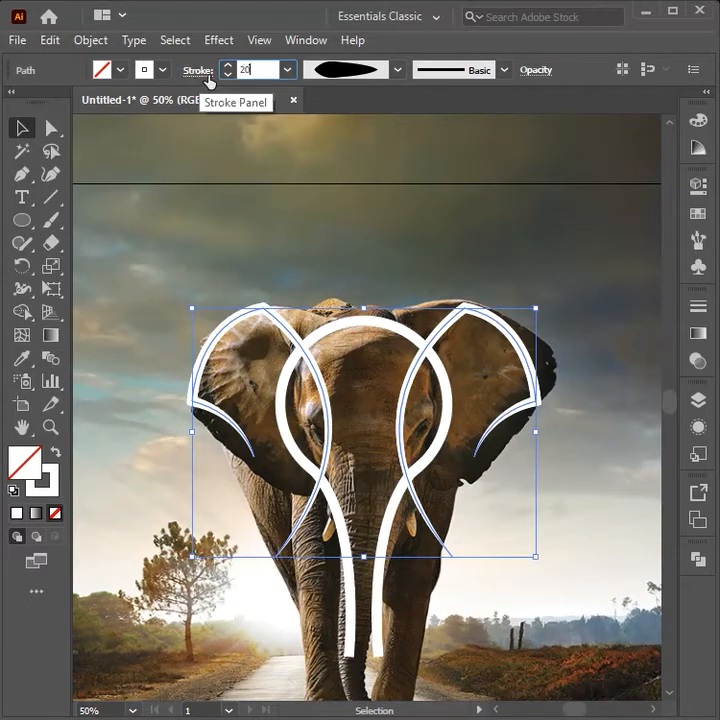
key(Return)
click(190, 69)
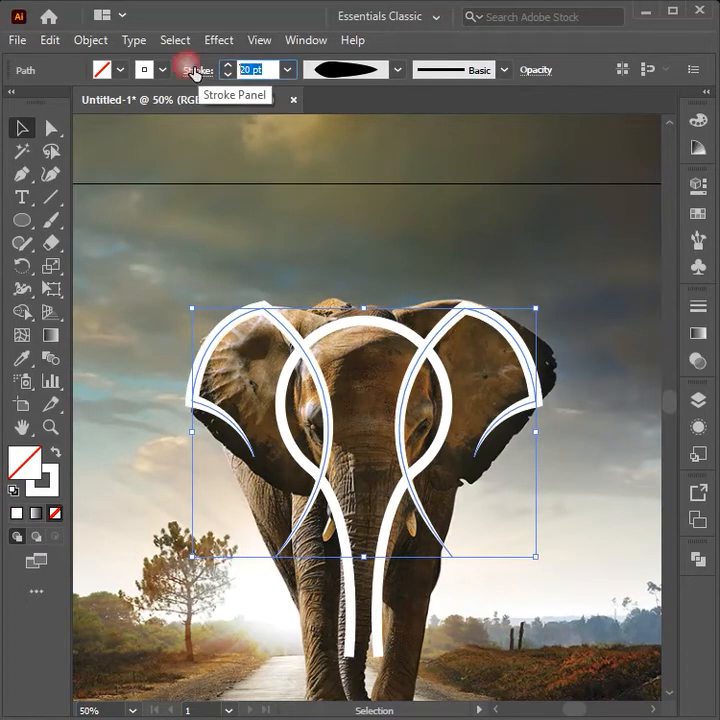
text(30)
key(Return)
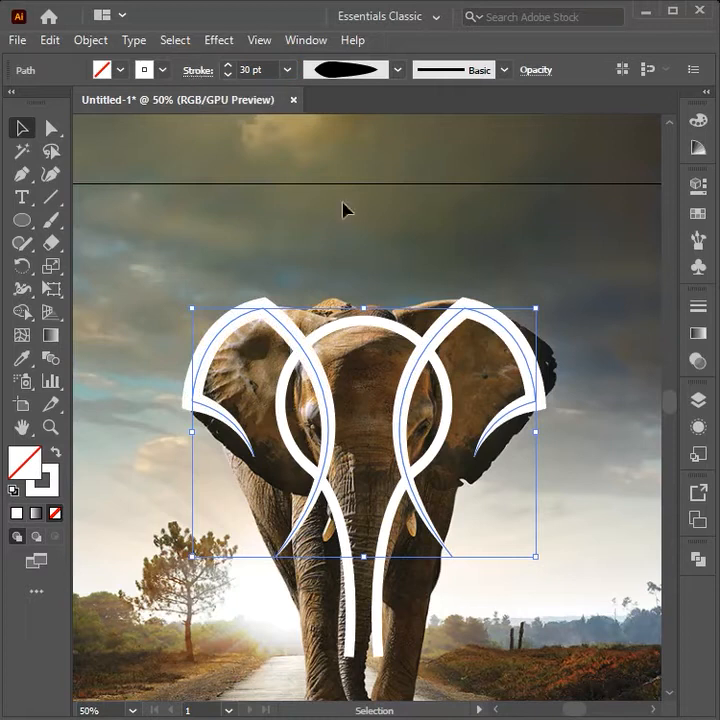
click(295, 258)
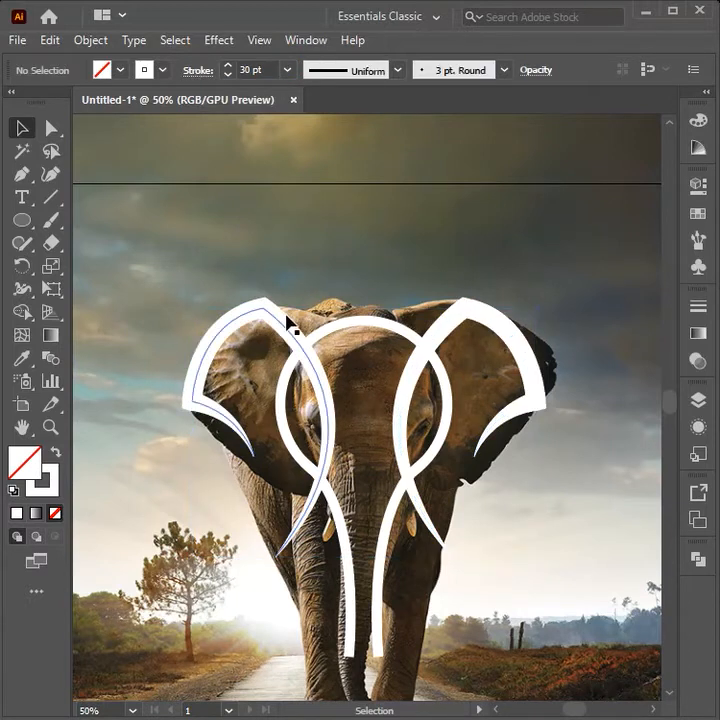
Step: Convert the strokes of the 30 pt ear copies and the head circle into filled outlines
click(321, 345)
shift+click(355, 330)
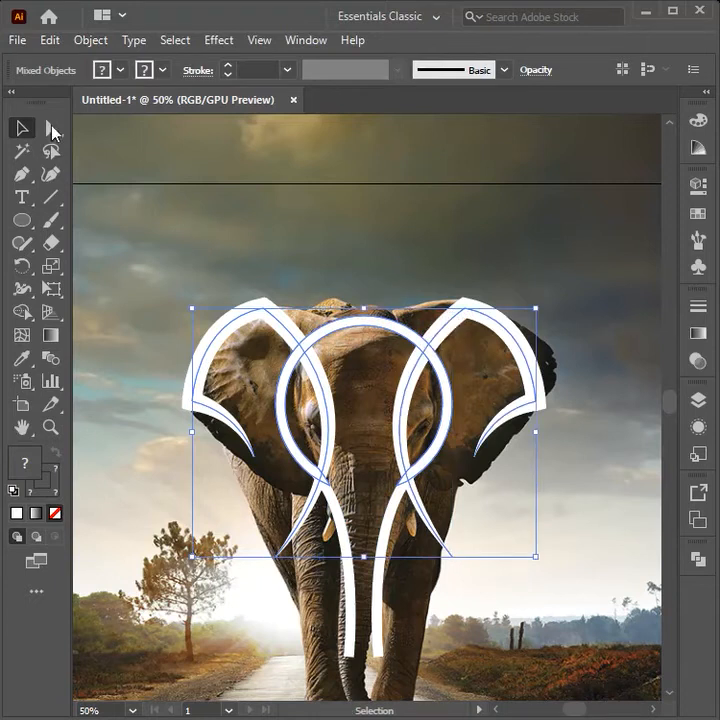
click(88, 40)
click(285, 246)
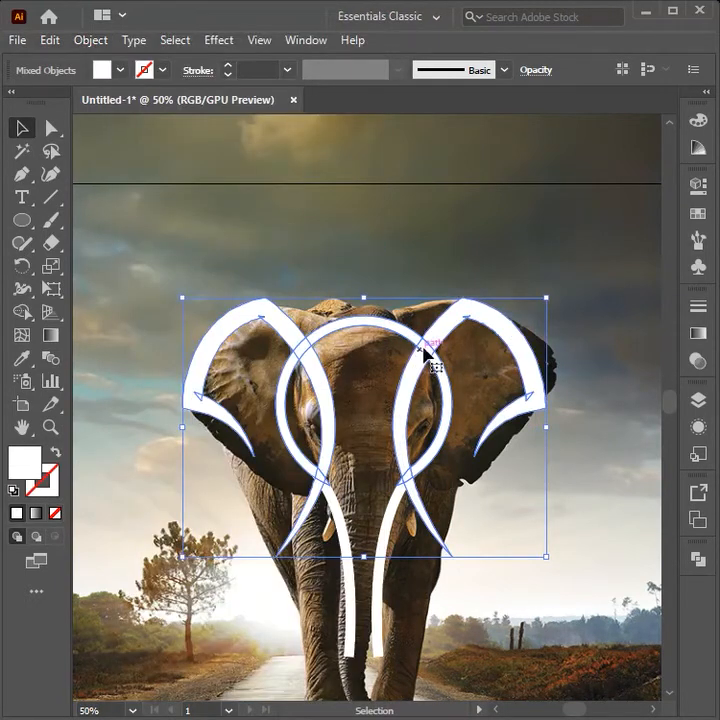
Step: Remove the thick ear copies and their lower tails with the Shape Builder tool, cutting gaps in the head outline around the ears
click(22, 310)
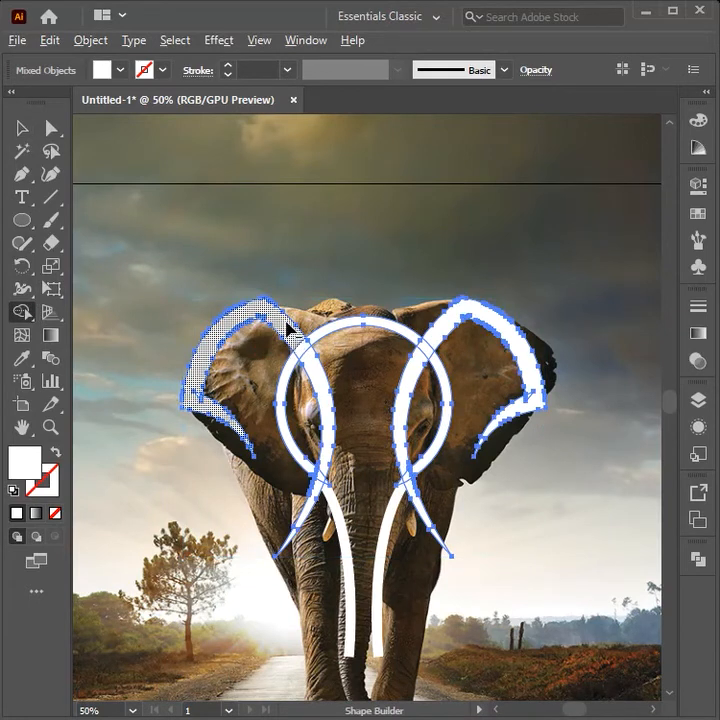
drag(286, 320, 329, 381)
drag(447, 347, 450, 345)
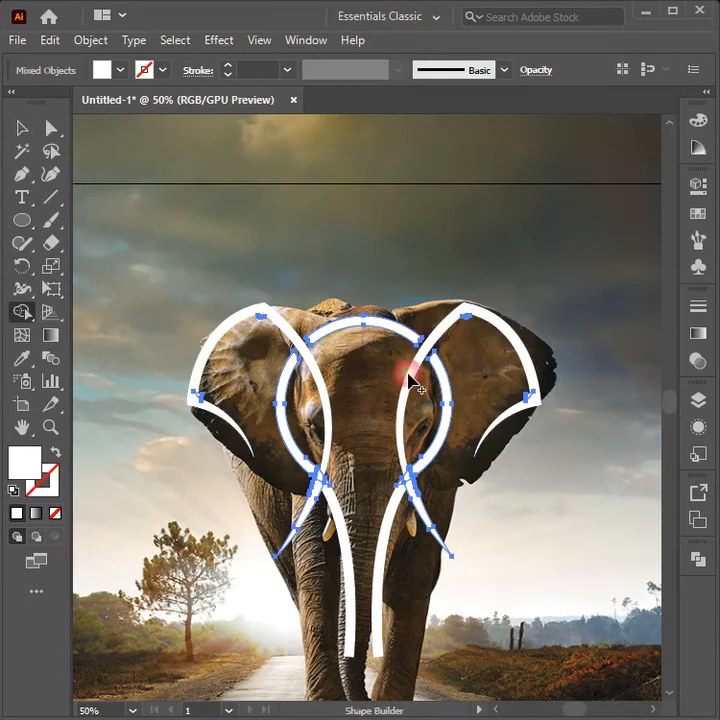
click(418, 500)
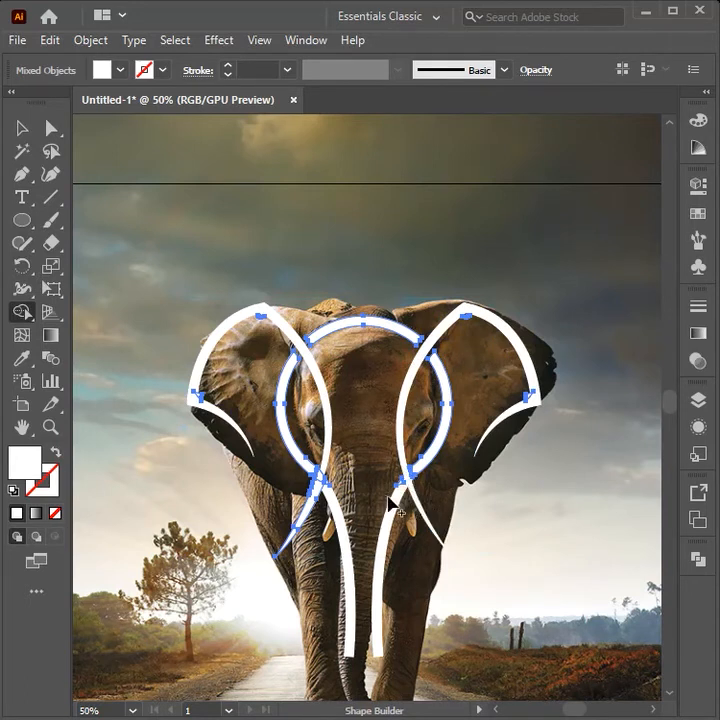
click(326, 484)
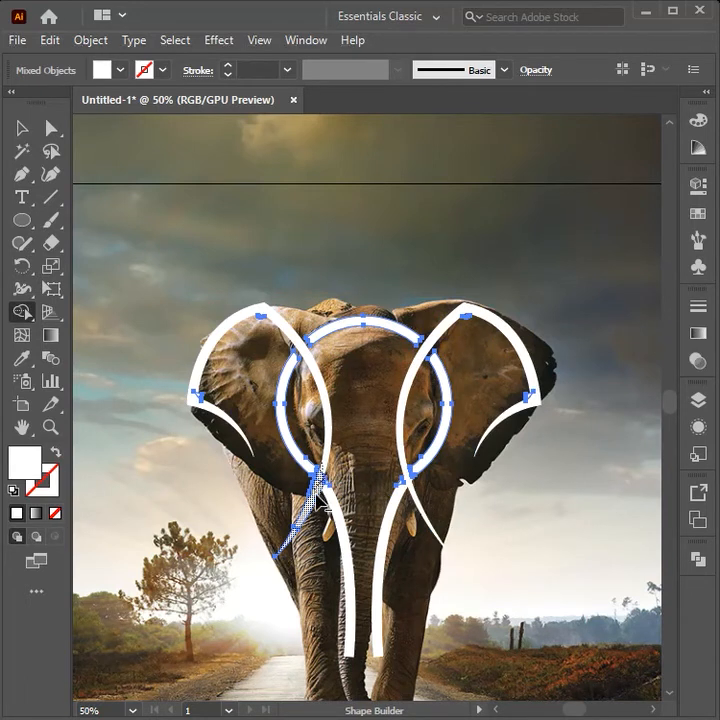
click(26, 133)
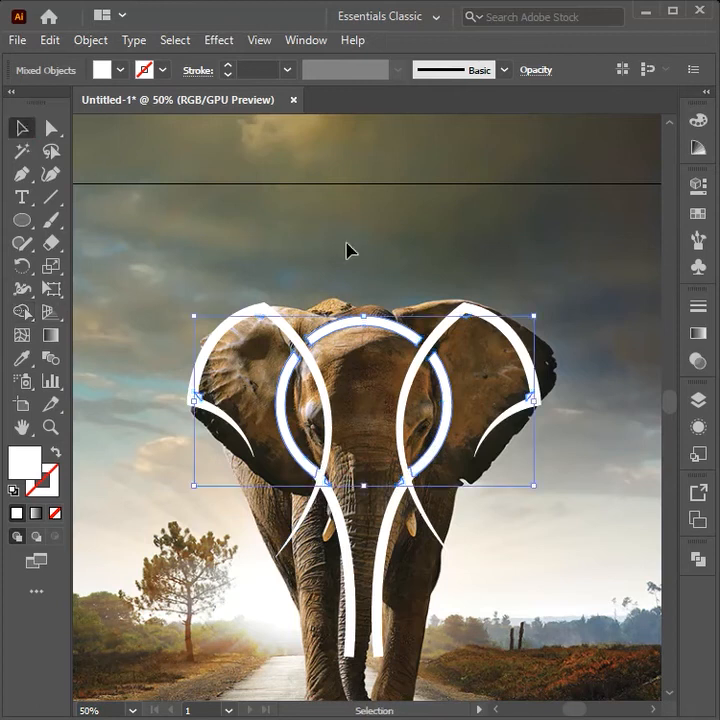
click(346, 250)
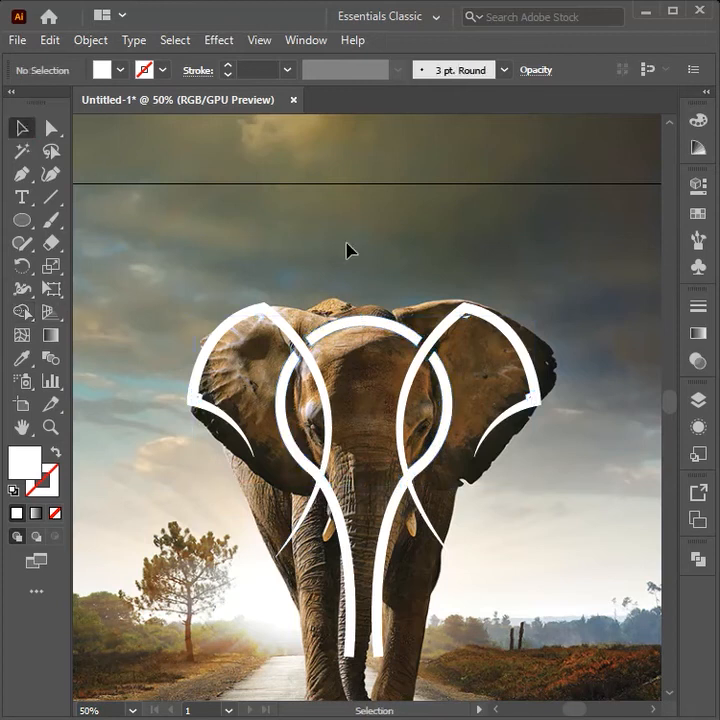
Step: Hide the top three leftover fragment paths in Layer 1, keeping both ear paths visible
click(698, 400)
click(510, 421)
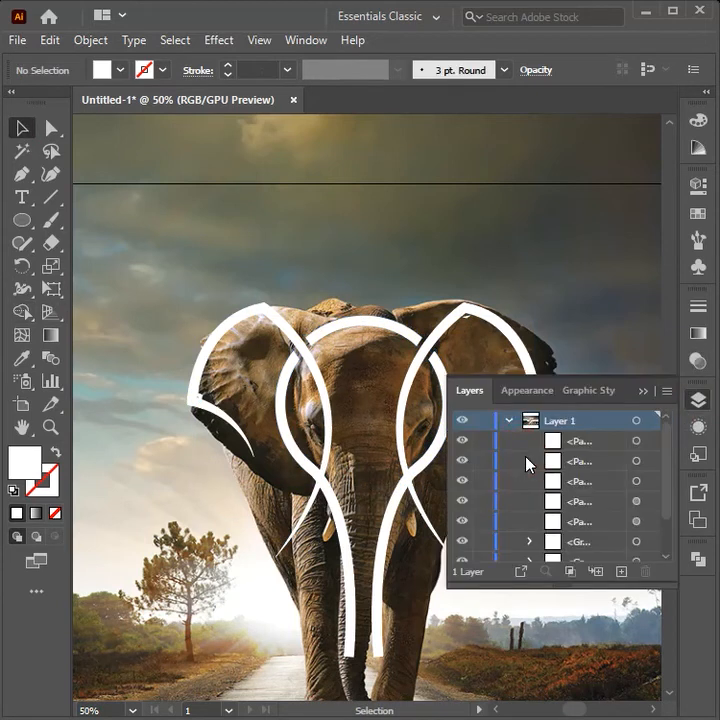
click(463, 480)
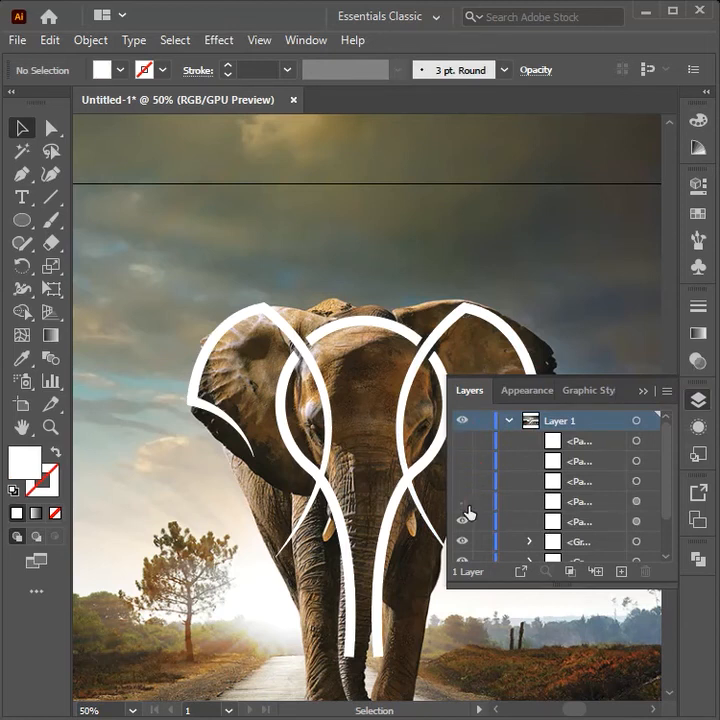
click(464, 501)
click(637, 421)
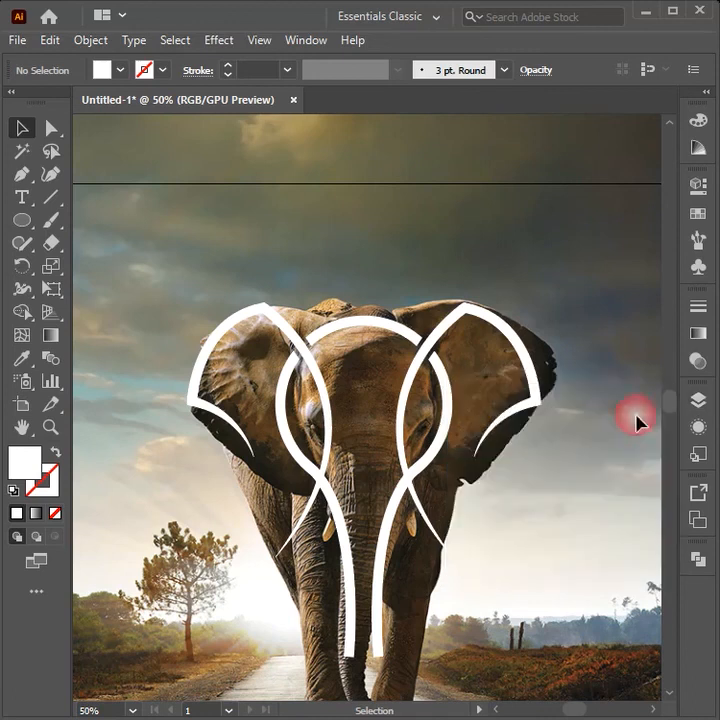